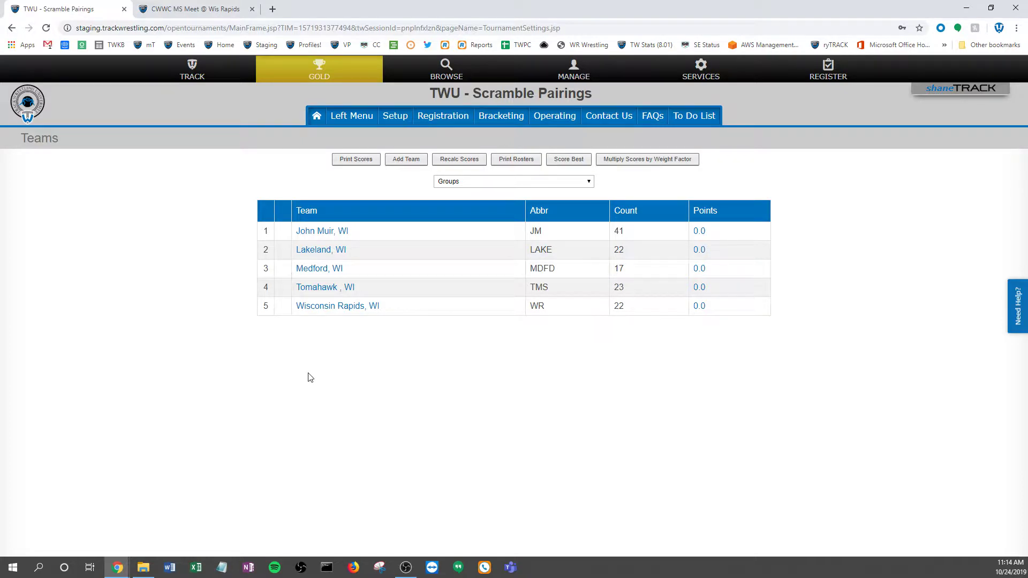
- Open the John Muir, WI team member list to review each wrestler's group and actual weight
{"action": "left_click", "coordinate": [322, 232]}
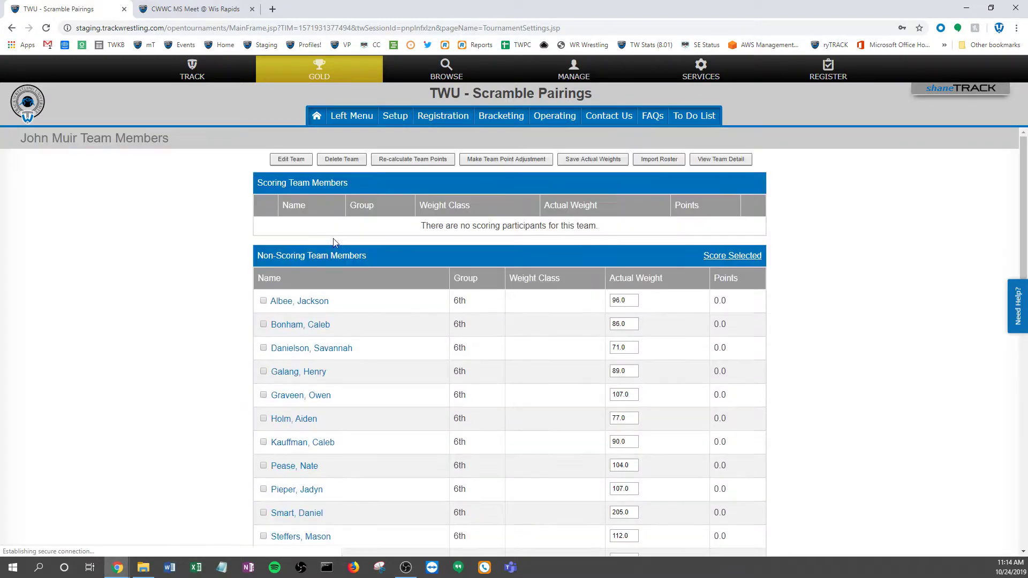
{"action": "scroll", "coordinate": [325, 369], "scroll_direction": "down", "scroll_amount": 5}
{"action": "scroll", "coordinate": [325, 369], "scroll_direction": "up", "scroll_amount": 5}
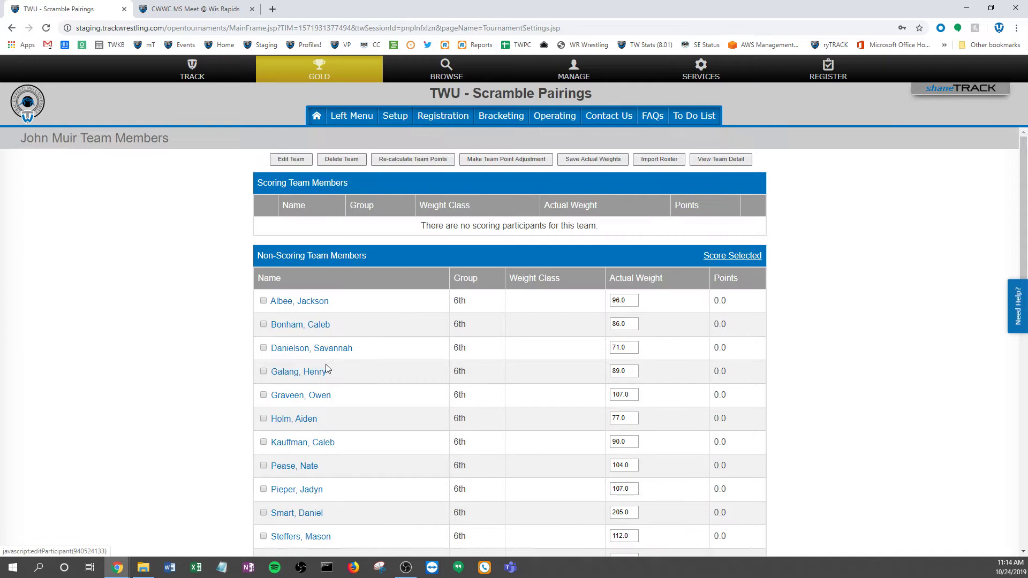
{"action": "left_click", "coordinate": [347, 119]}
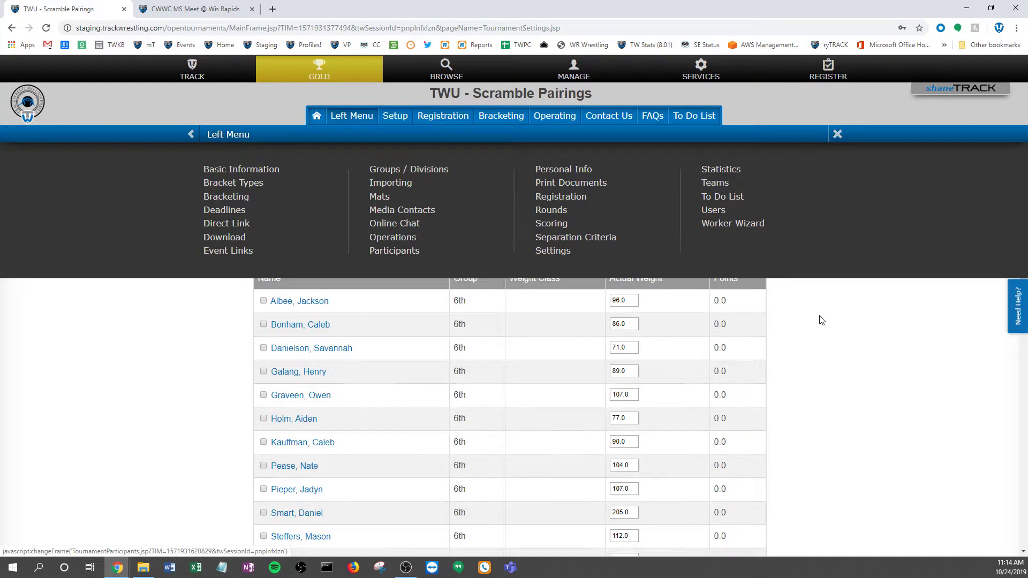
{"action": "left_click", "coordinate": [838, 135]}
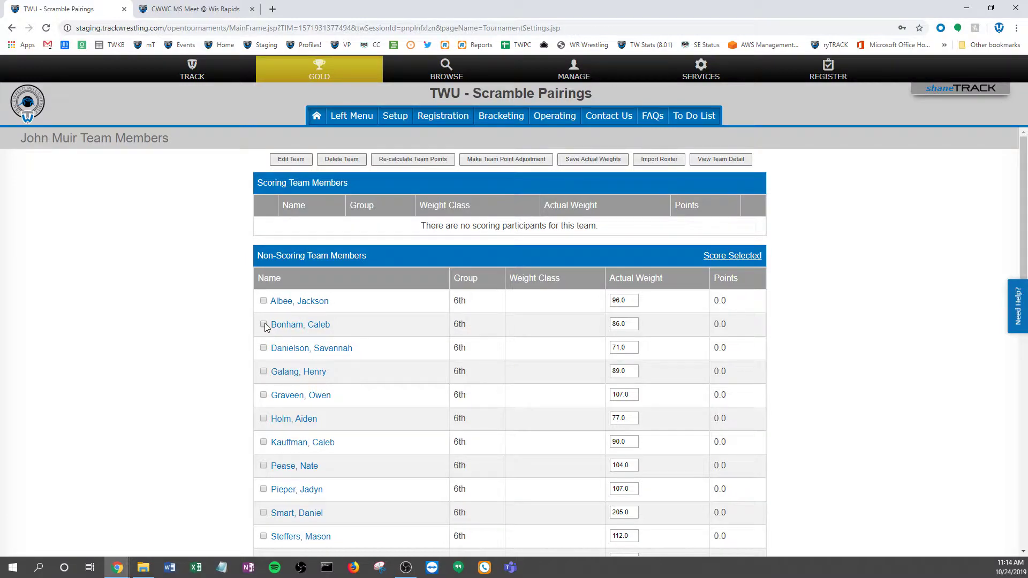
{"action": "left_click", "coordinate": [296, 325]}
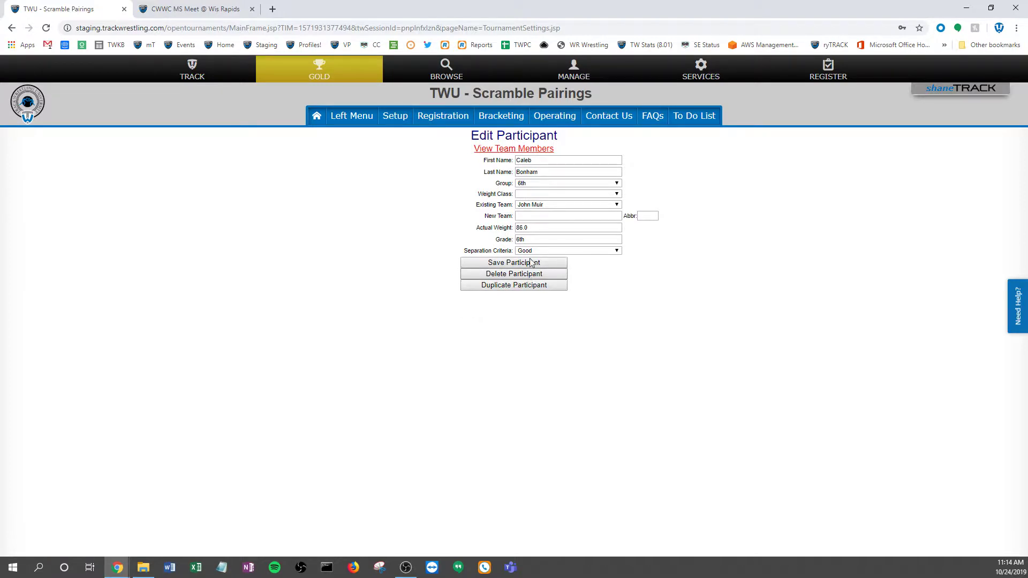
{"action": "left_click", "coordinate": [532, 185]}
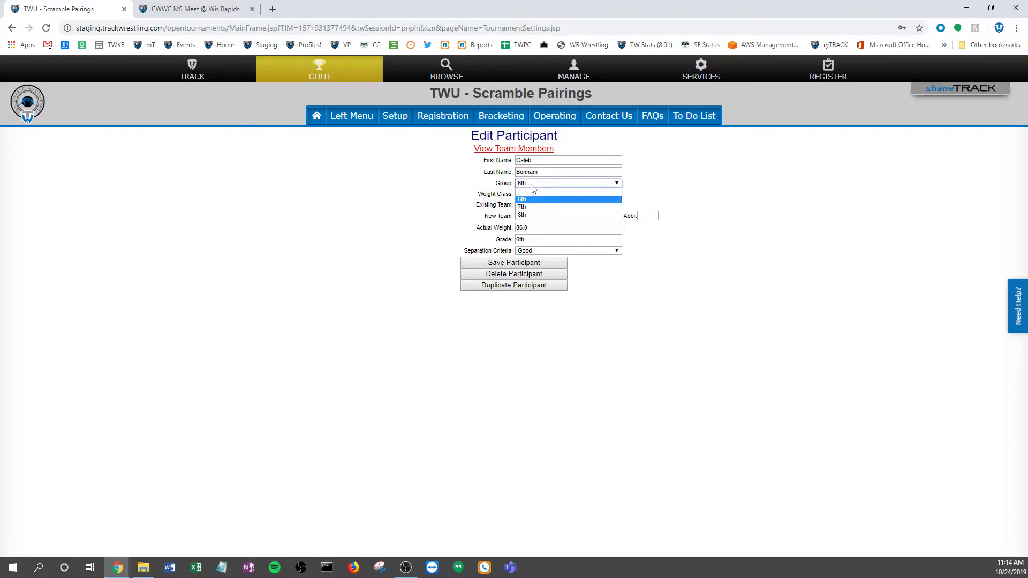
{"action": "left_click", "coordinate": [707, 188]}
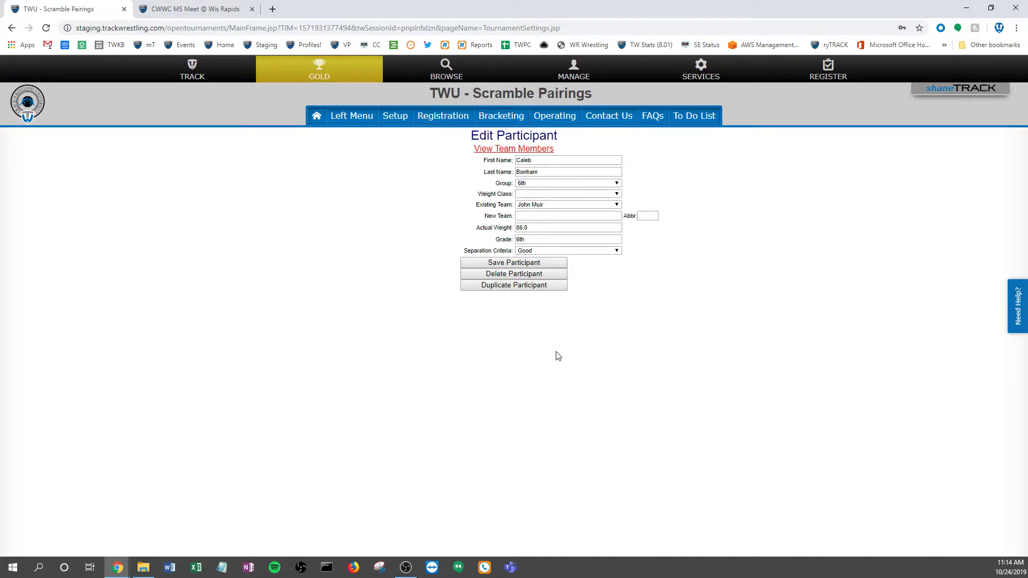
{"action": "left_click", "coordinate": [489, 147]}
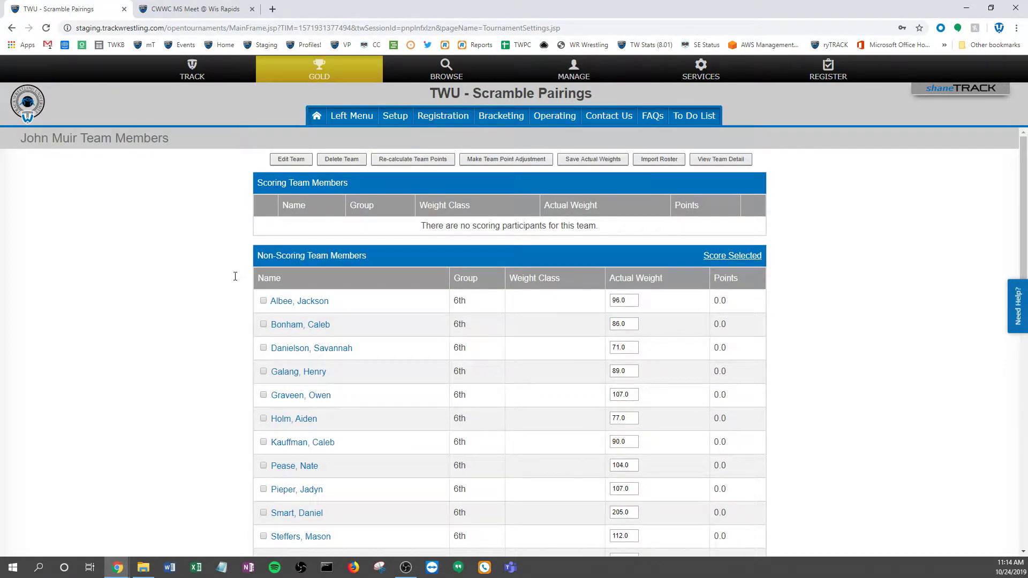
- Filter the event's Participants list to show only John Muir wrestlers
{"action": "left_click", "coordinate": [356, 116]}
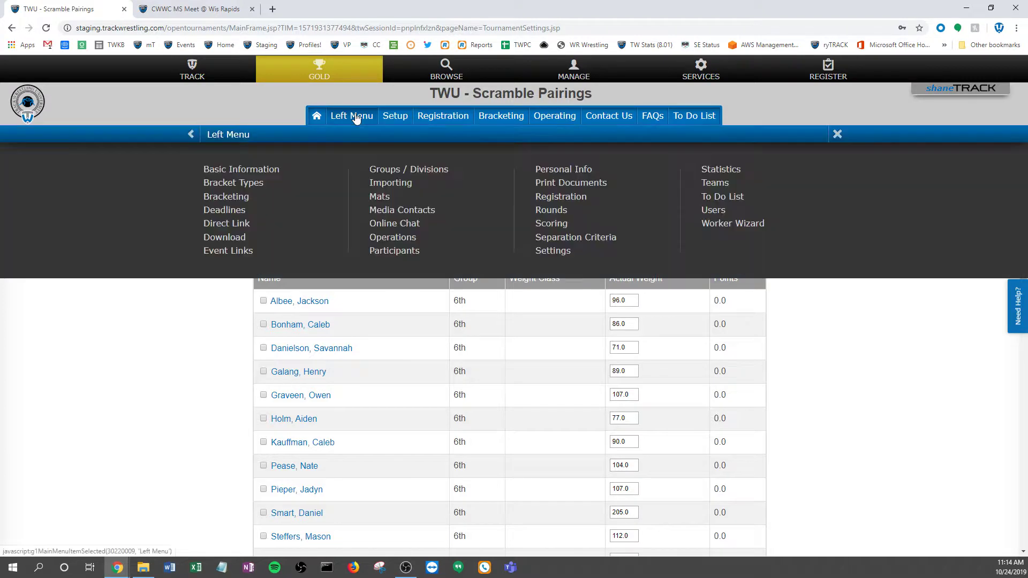
{"action": "left_click", "coordinate": [394, 252]}
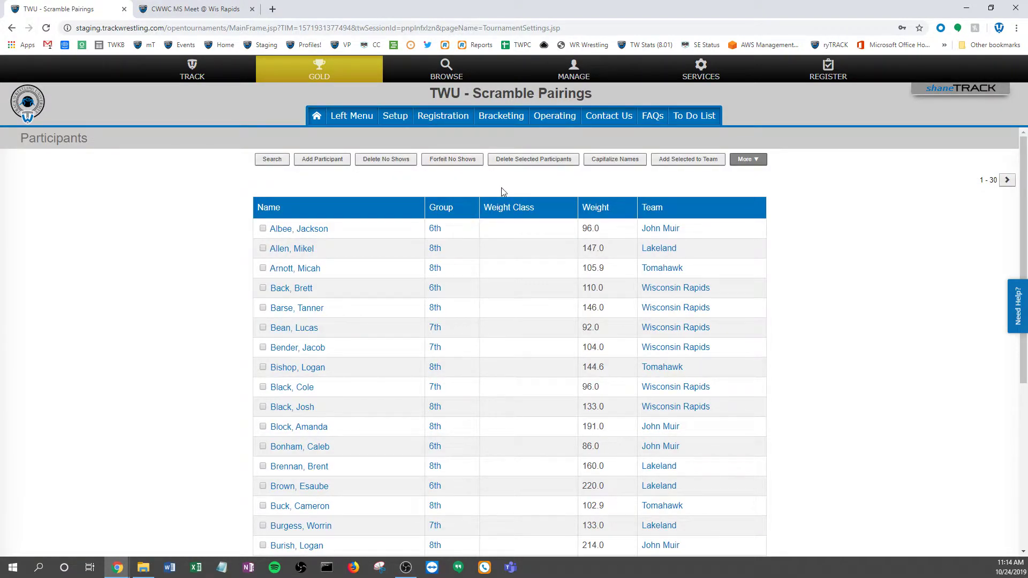
{"action": "left_click", "coordinate": [273, 159]}
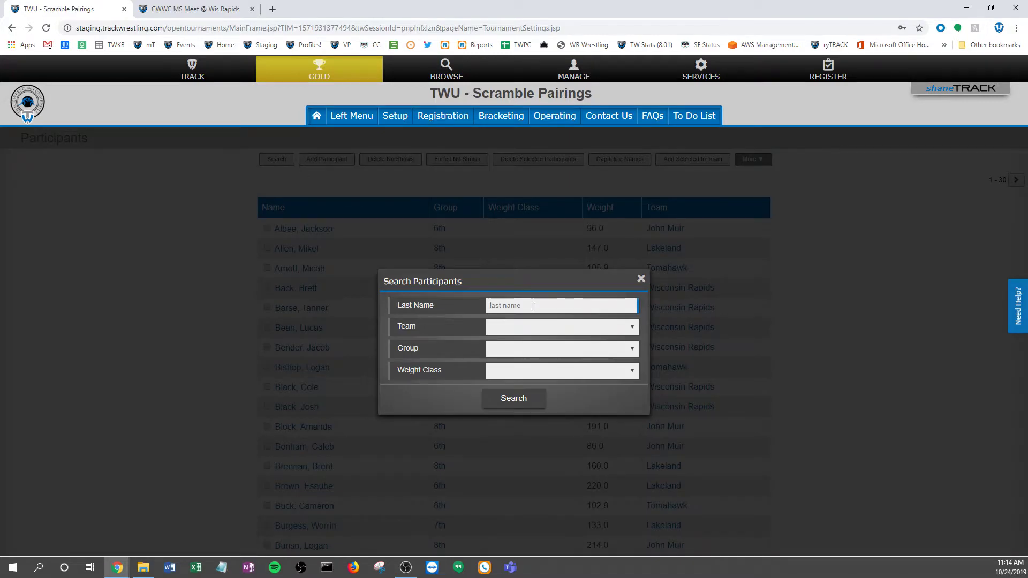
{"action": "left_click", "coordinate": [517, 330]}
{"action": "left_click", "coordinate": [511, 349]}
{"action": "left_click", "coordinate": [503, 399]}
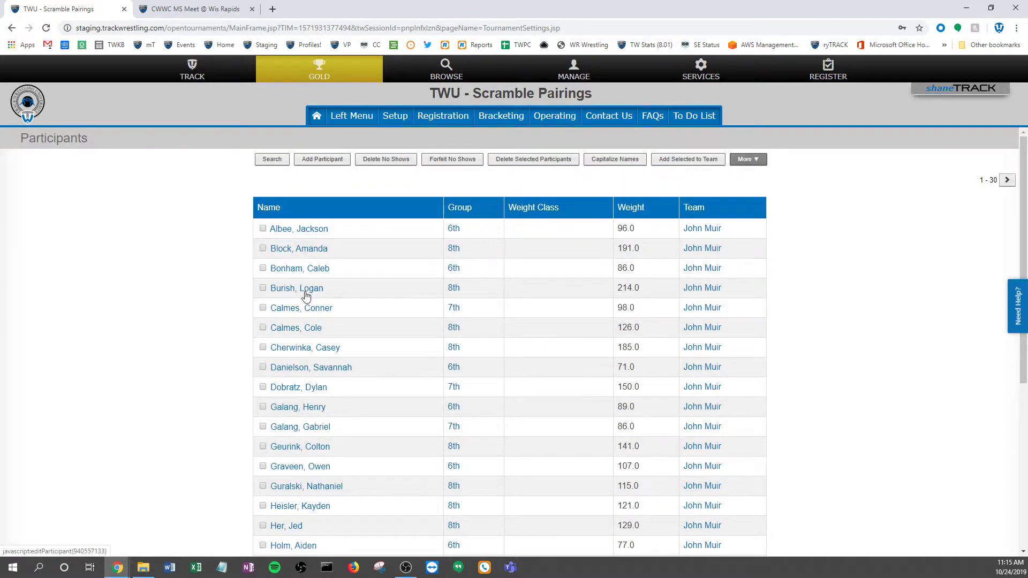
- Delete the two selected John Muir wrestlers, confirming with 'delete'
{"action": "left_click", "coordinate": [263, 308]}
{"action": "left_click", "coordinate": [263, 327]}
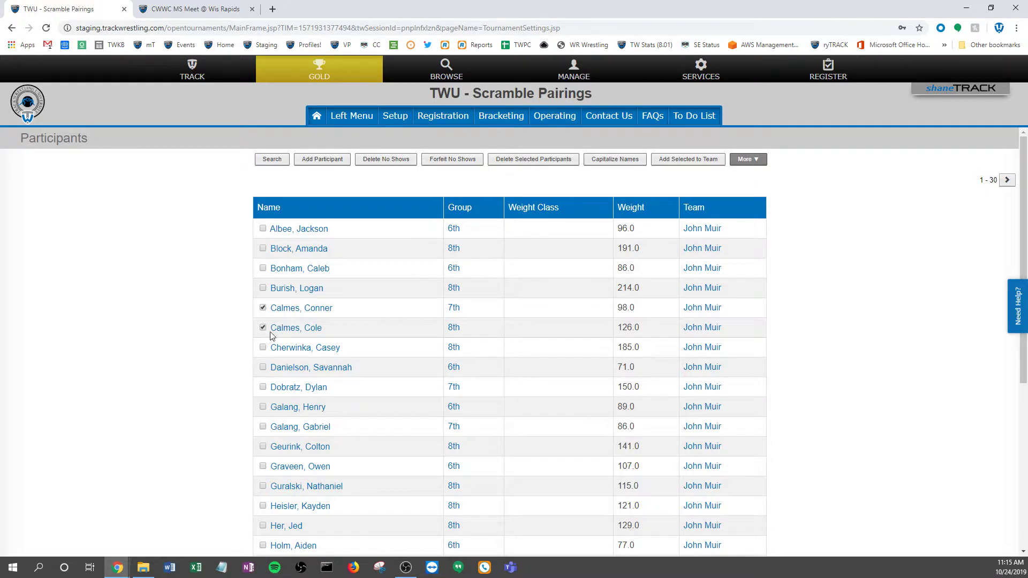
{"action": "left_click", "coordinate": [534, 160]}
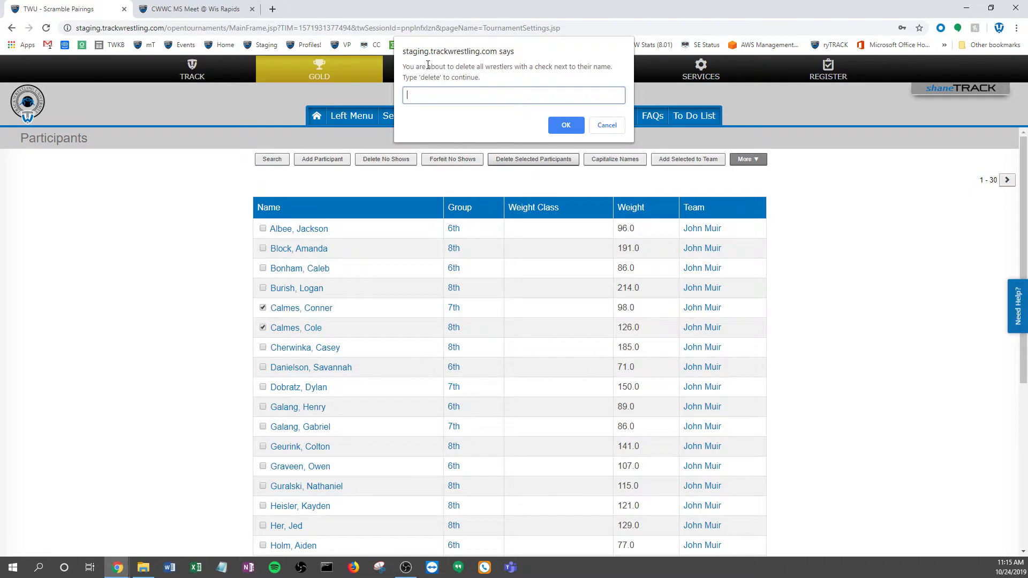
{"action": "type", "text": "delete"}
{"action": "left_click", "coordinate": [557, 124]}
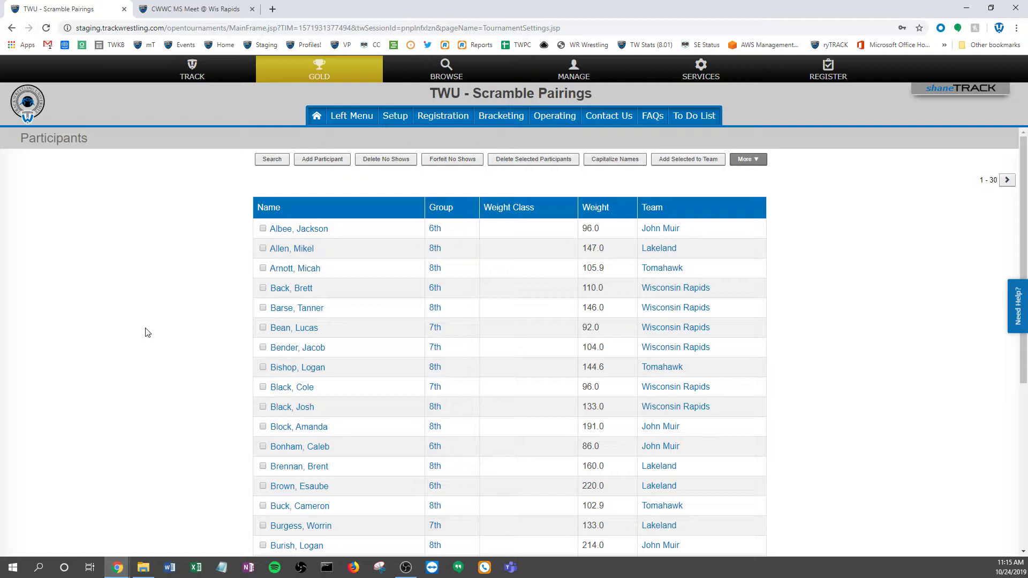
- Show the Registration printing options: Team Rosters, Weigh-In Cards and Weigh-In Sheets
{"action": "left_click", "coordinate": [328, 161]}
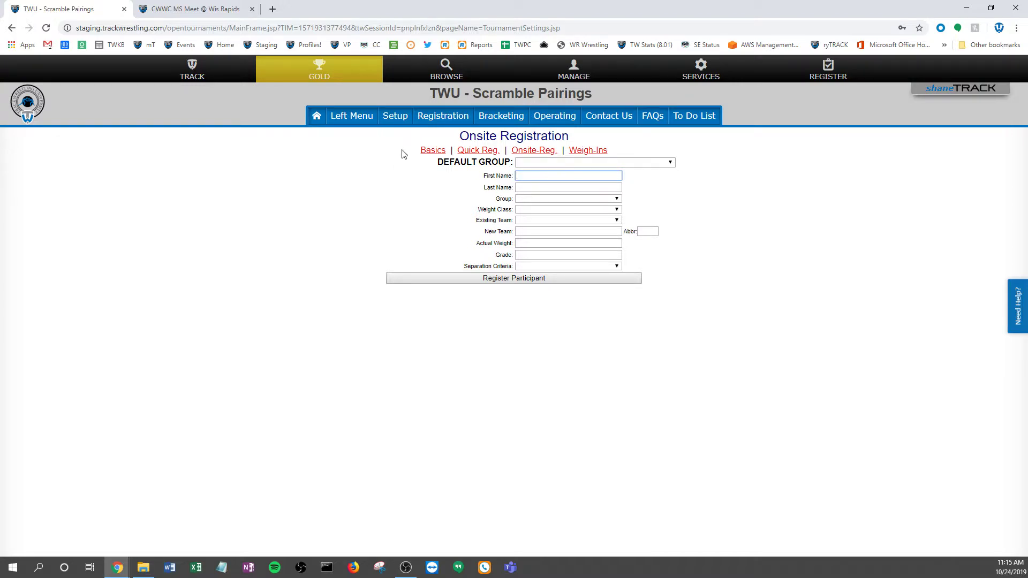
{"action": "left_click", "coordinate": [441, 118]}
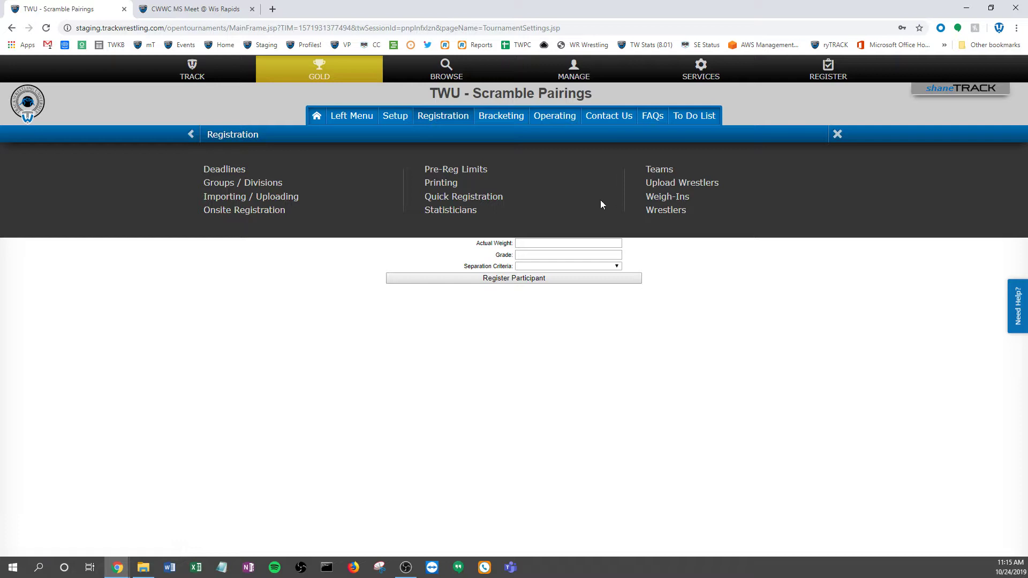
{"action": "left_click", "coordinate": [448, 184]}
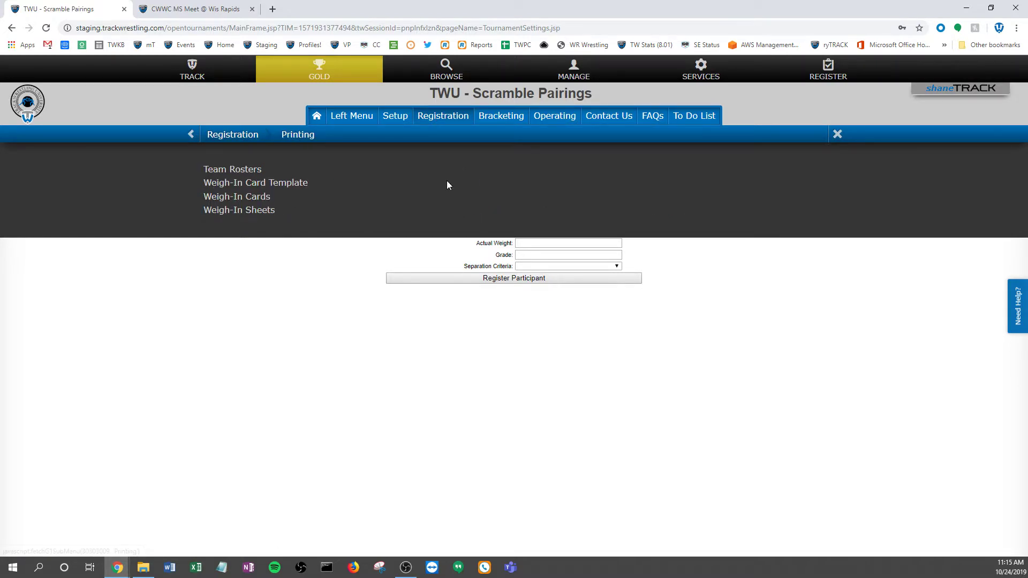
- Open the Weigh-In Sheet Parameters and review the Column 7 choices, leaving Column 7 blank
{"action": "left_click", "coordinate": [255, 215]}
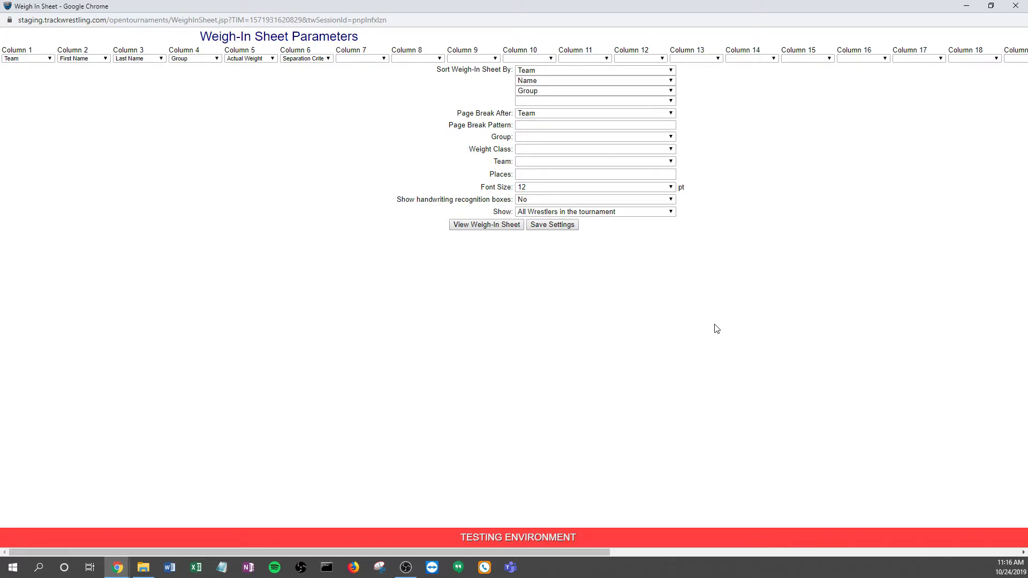
{"action": "left_click", "coordinate": [384, 59]}
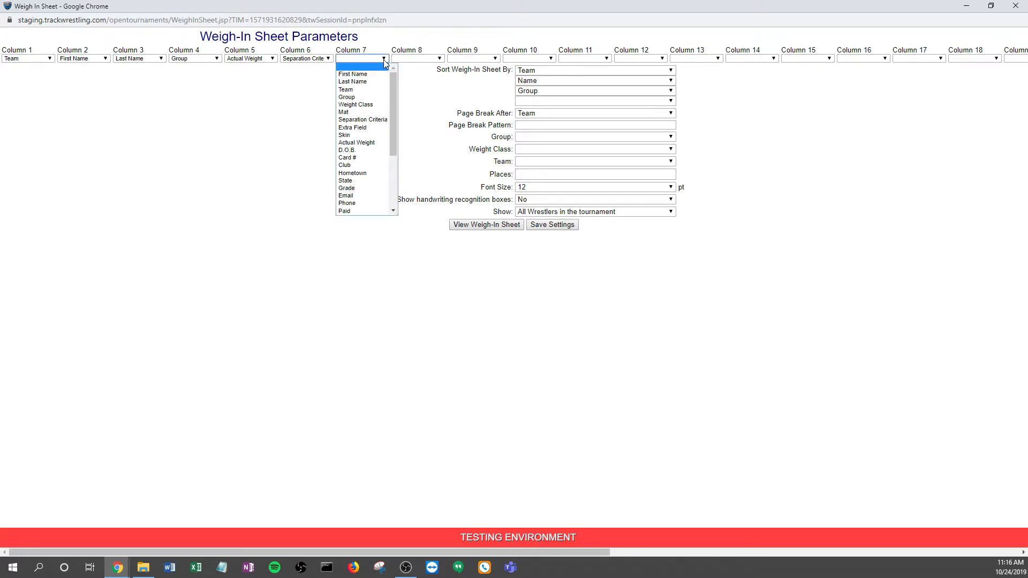
{"action": "left_click", "coordinate": [289, 92]}
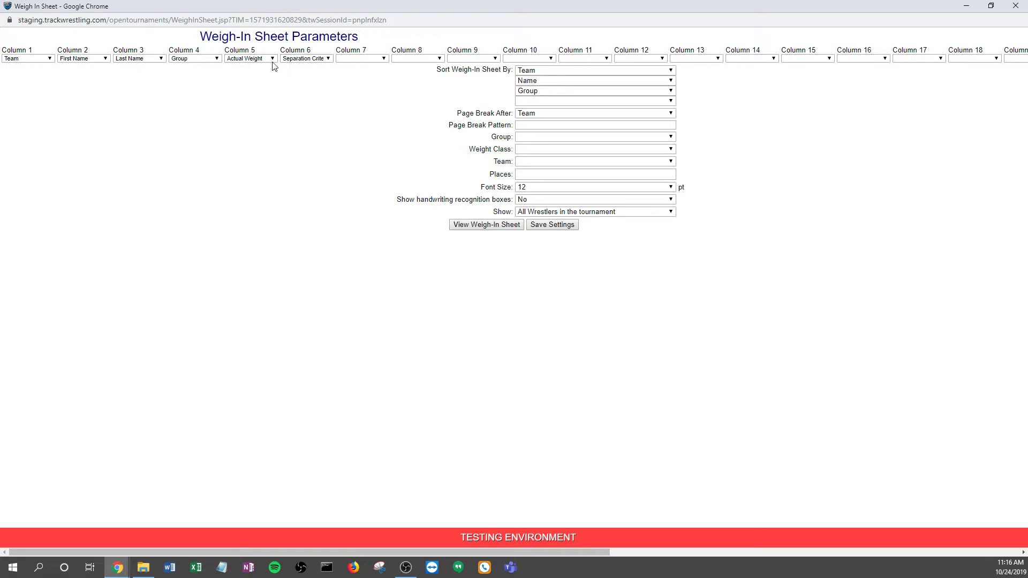
{"action": "left_click", "coordinate": [358, 59]}
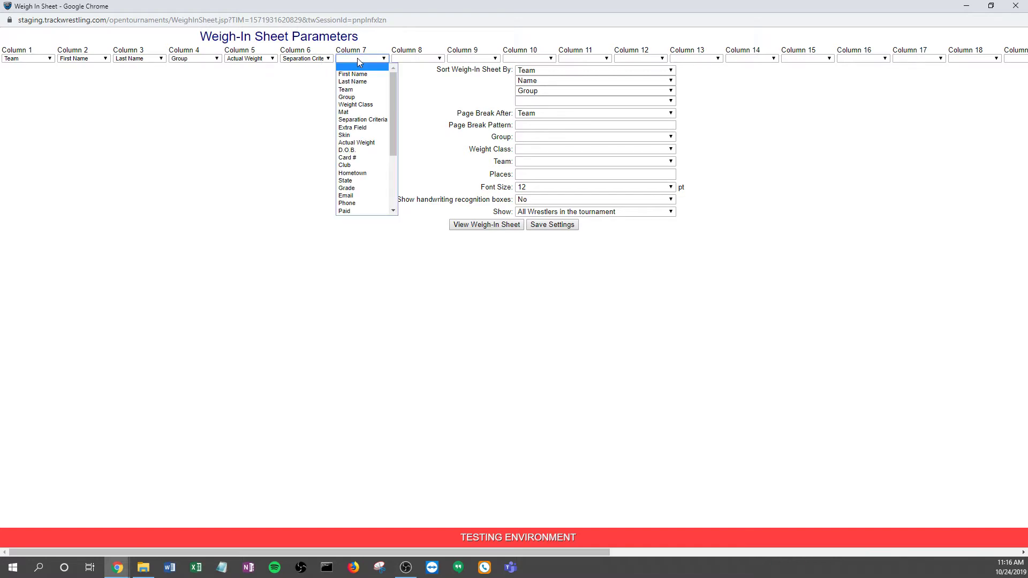
{"action": "left_click", "coordinate": [258, 107]}
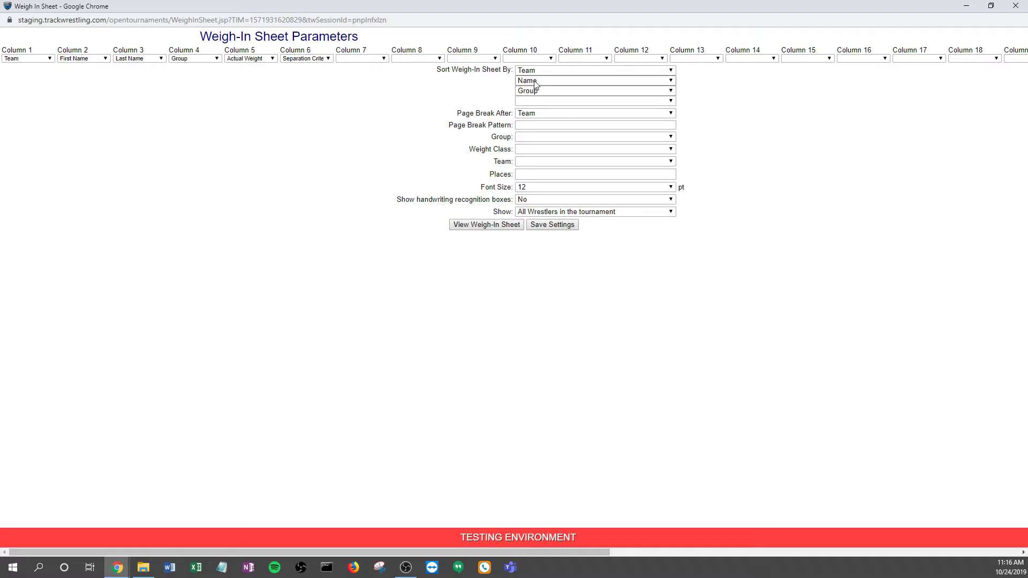
- Keep Page Break After set to Team and save the weigh-in sheet settings
{"action": "left_click", "coordinate": [533, 115]}
{"action": "left_click", "coordinate": [533, 115]}
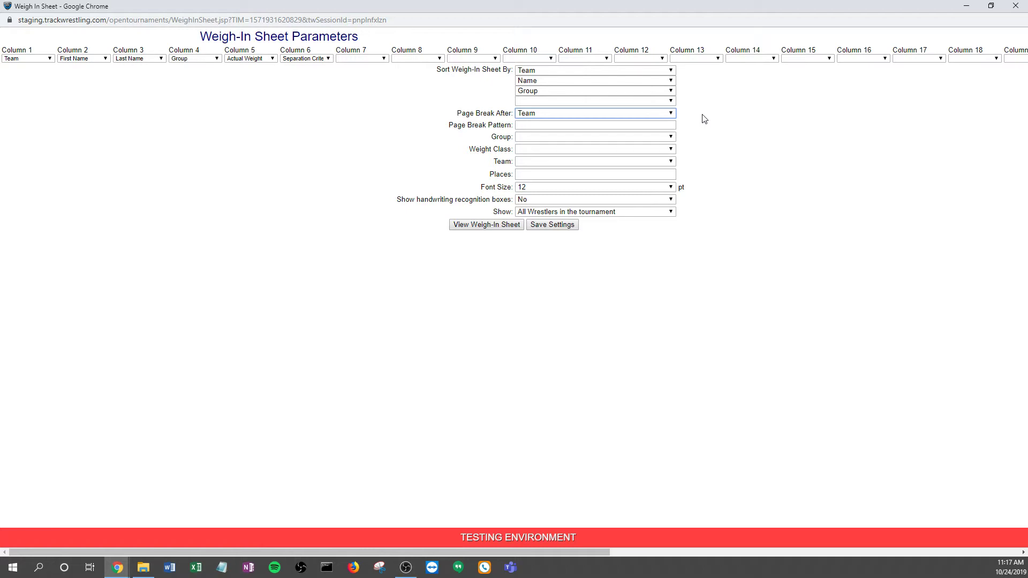
{"action": "left_click", "coordinate": [551, 226]}
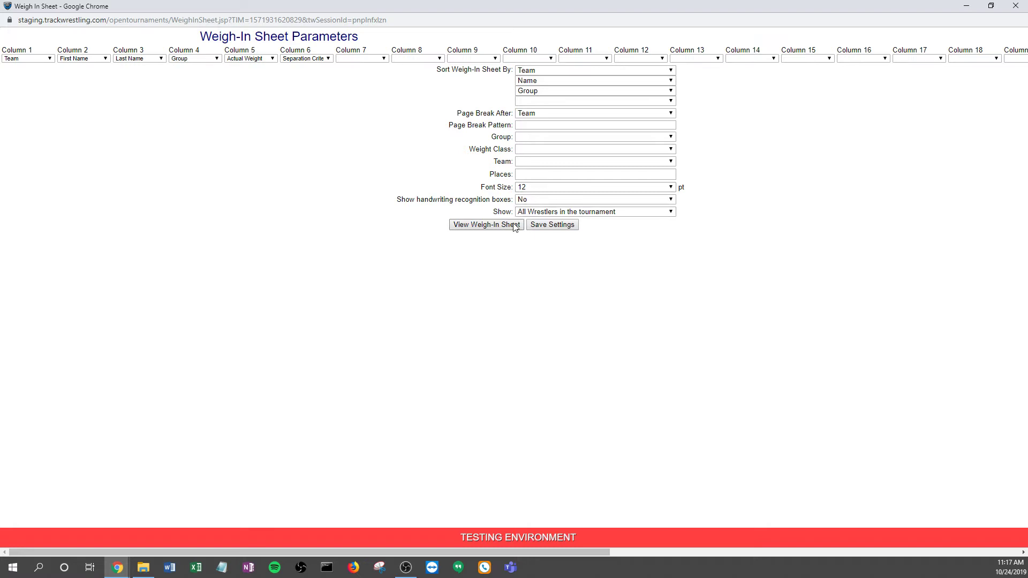
- Generate the weigh-in sheet and open its print preview
{"action": "left_click", "coordinate": [493, 226]}
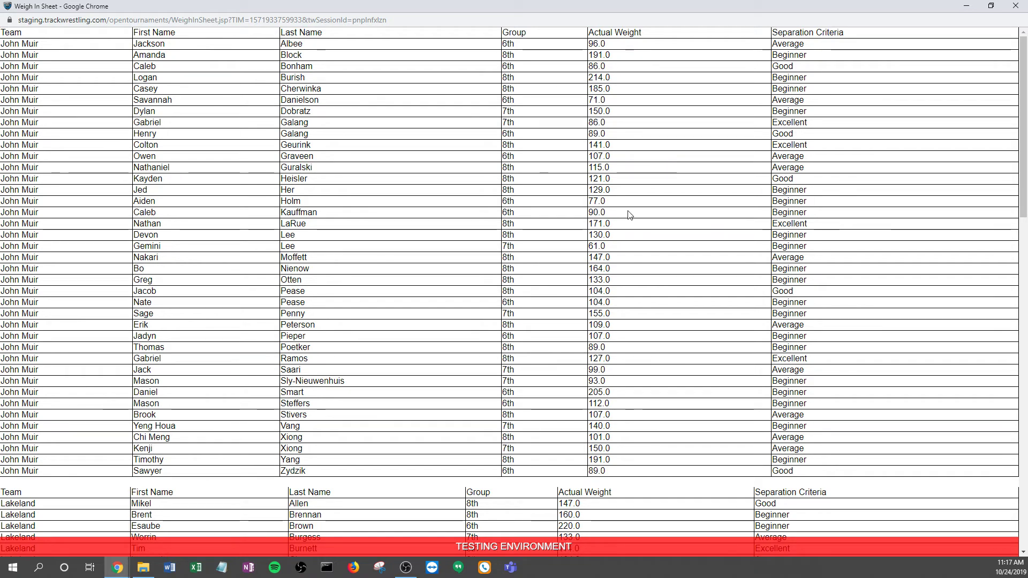
{"action": "right_click", "coordinate": [405, 212]}
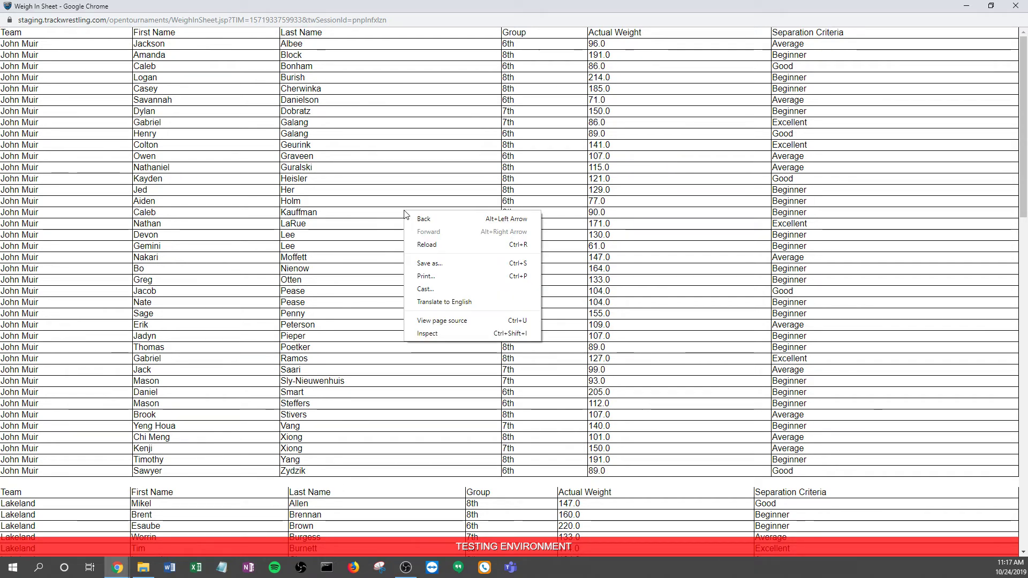
{"action": "left_click", "coordinate": [427, 276]}
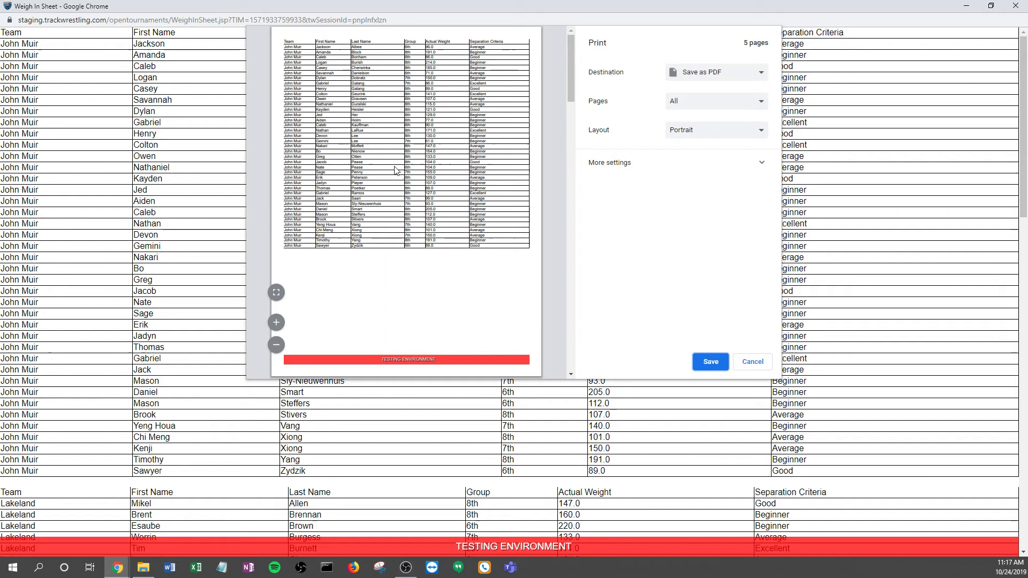
- Zoom the 5-page print preview in twice and move to page 2
{"action": "scroll", "coordinate": [381, 158], "scroll_direction": "down", "scroll_amount": 6}
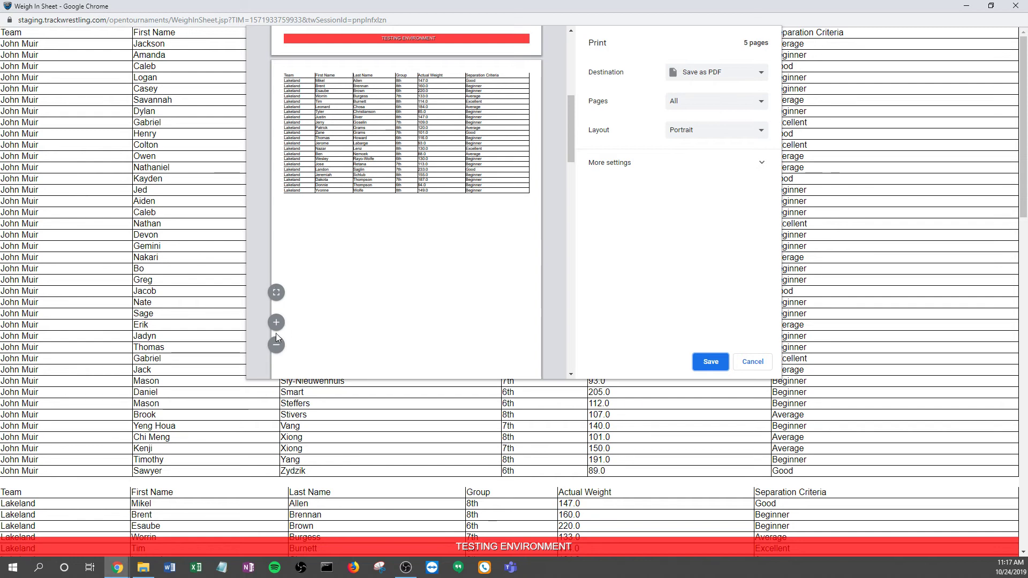
{"action": "left_click", "coordinate": [276, 323]}
{"action": "left_click", "coordinate": [276, 323]}
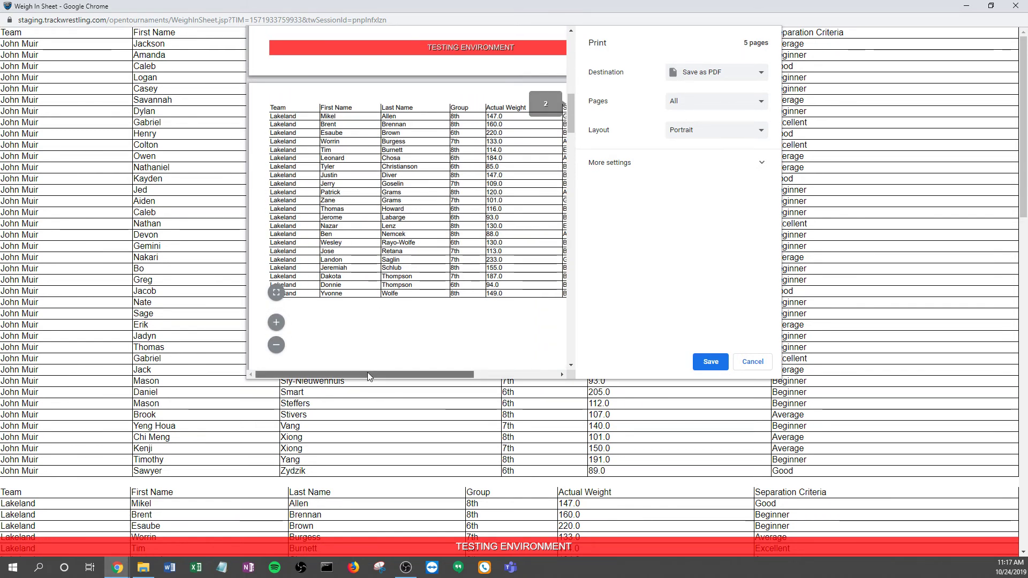
{"action": "left_click_drag", "start_coordinate": [367, 373], "coordinate": [425, 369]}
{"action": "scroll", "coordinate": [451, 371], "scroll_direction": "left", "scroll_amount": 1}
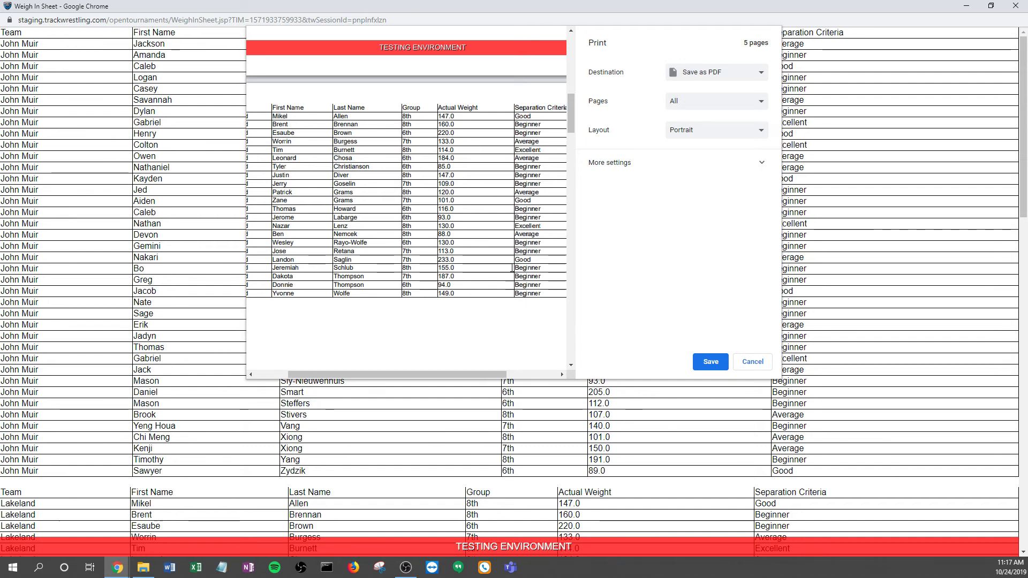
{"action": "left_click_drag", "start_coordinate": [426, 371], "coordinate": [377, 369]}
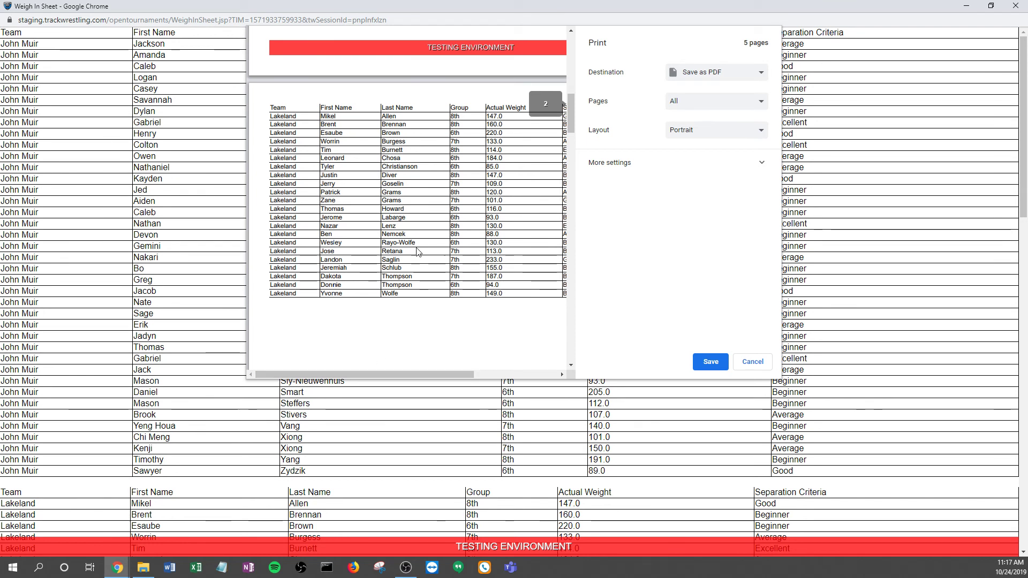